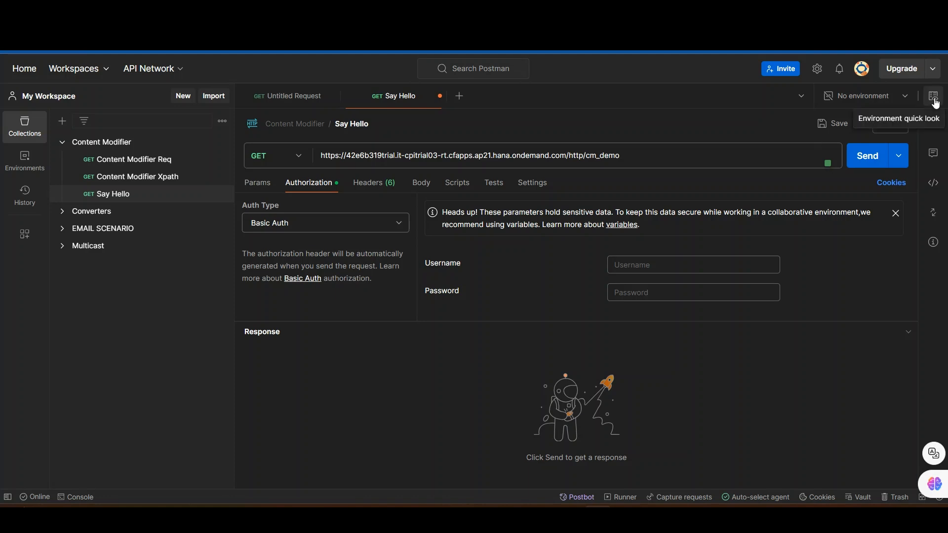
Create a new environment named SAP CI.
left_click(934, 97)
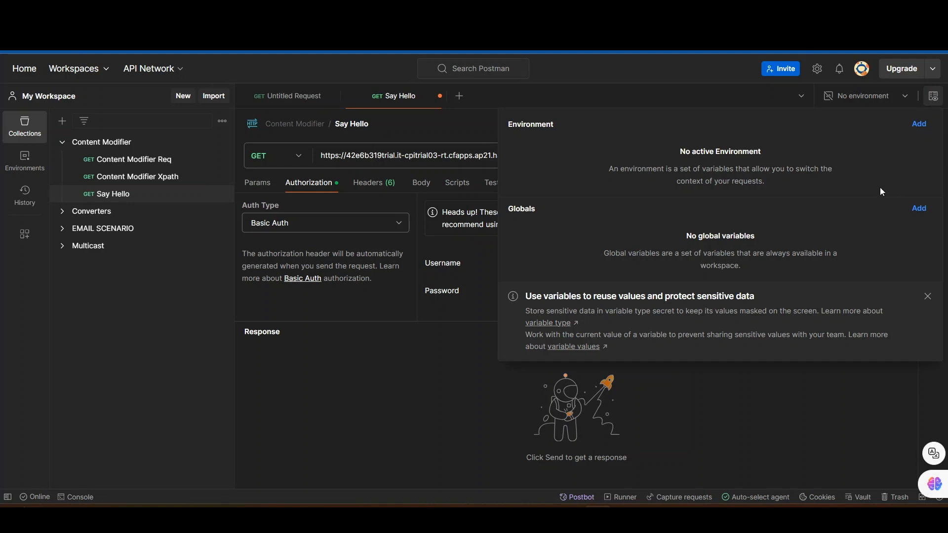
left_click(919, 124)
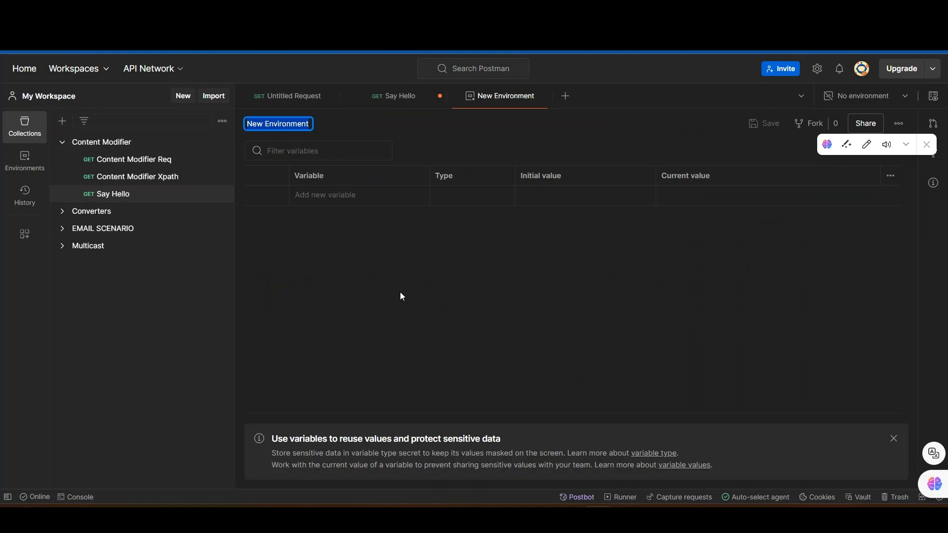
type("SAP CI")
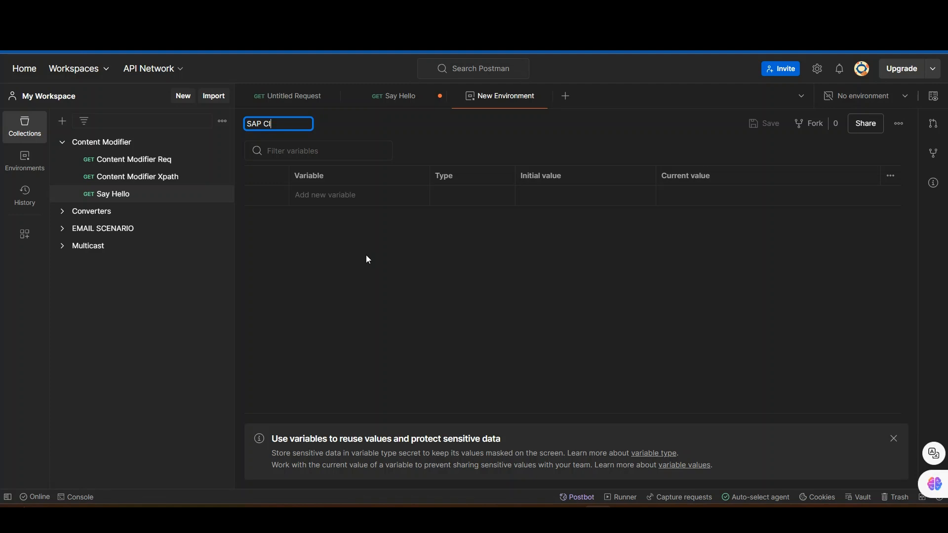
Add two default-type variables named clientid and clientsecret to the SAP CI environment.
left_click(354, 195)
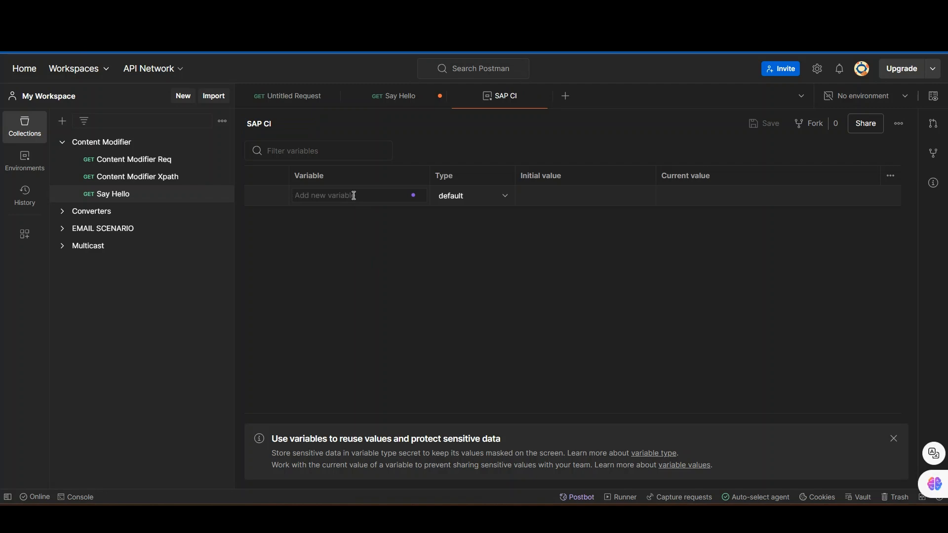
type("clientid")
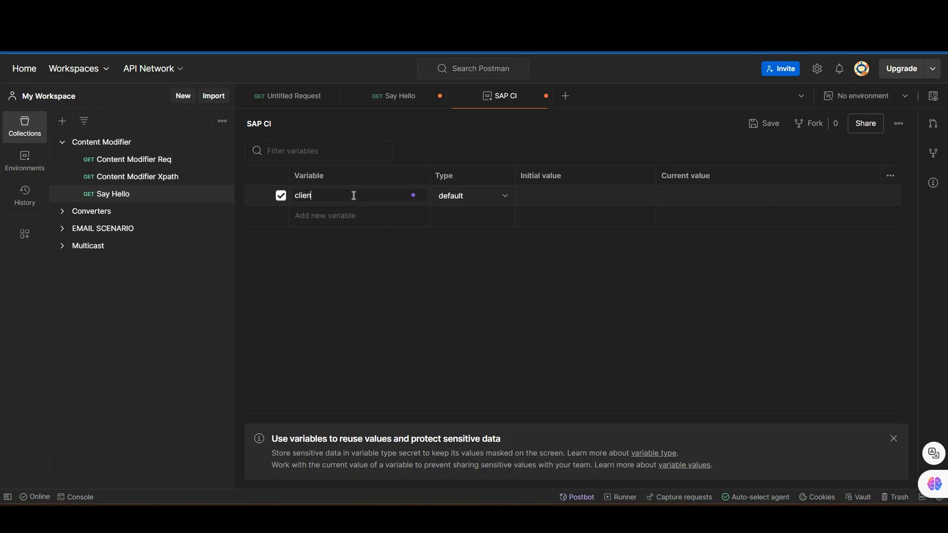
left_click(348, 213)
type("cli")
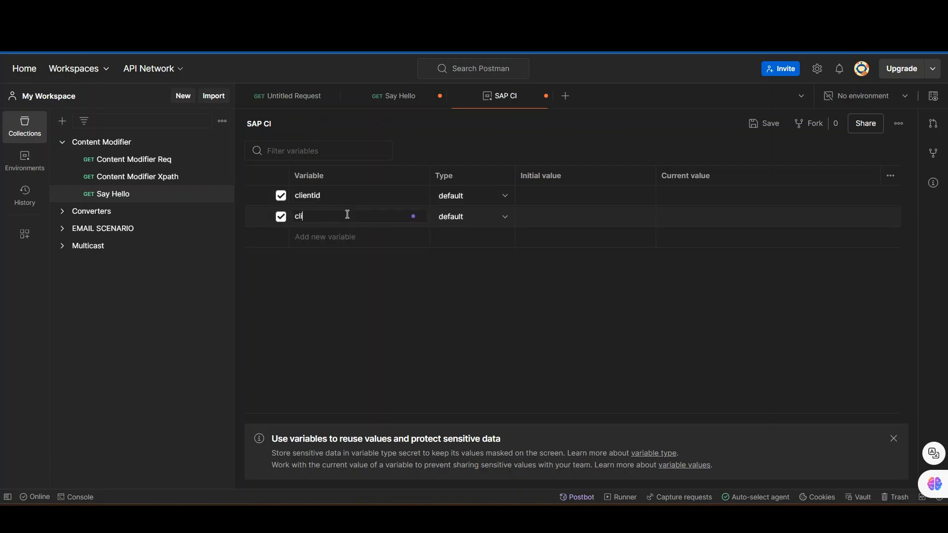
type("entsecret")
Switch to SAP BTP Cockpit and open the credentials of the Cpikeys service key for the rt_iflow instance.
left_click(489, 10)
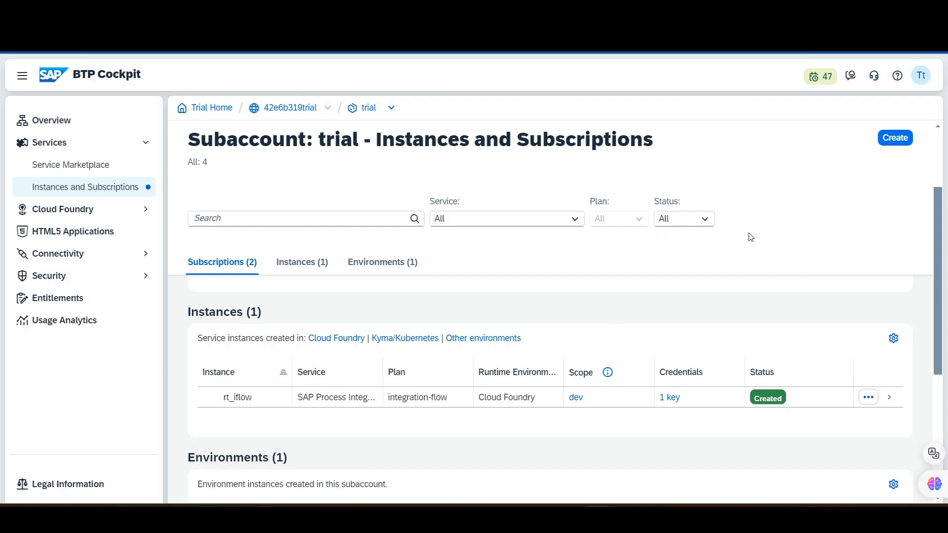
left_click(891, 399)
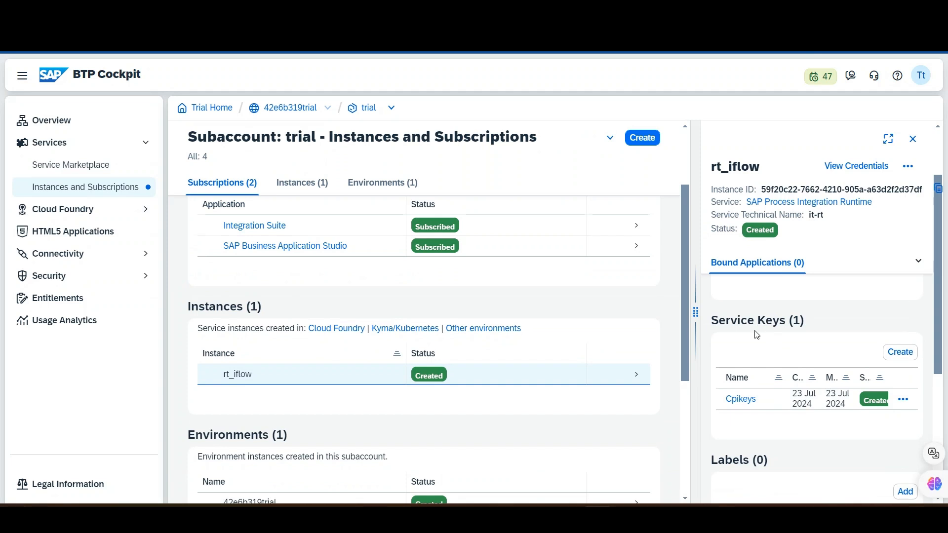
scroll(755, 337, "down", 1)
double_click(743, 389)
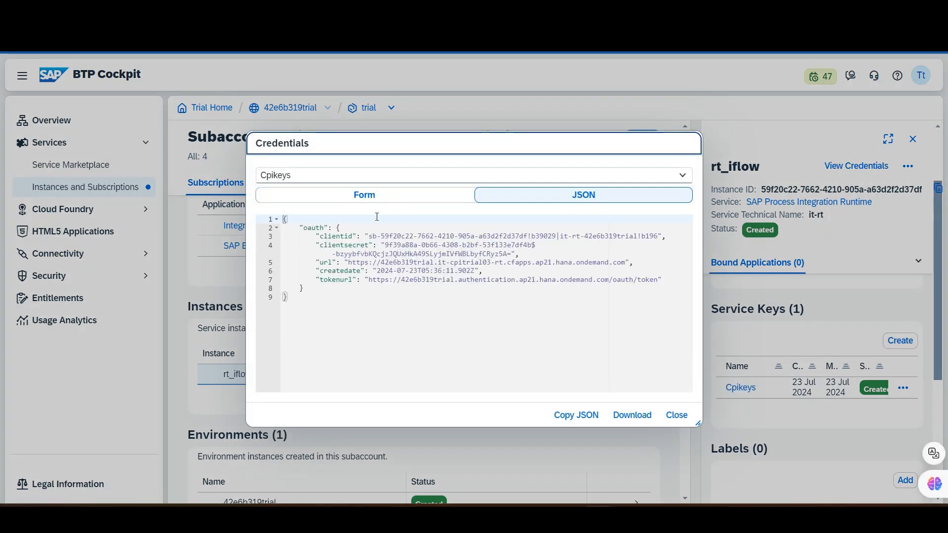
Copy the client ID from the Cpikeys credentials into the initial value of the clientid variable in Postman.
left_click_drag(369, 236, 658, 236)
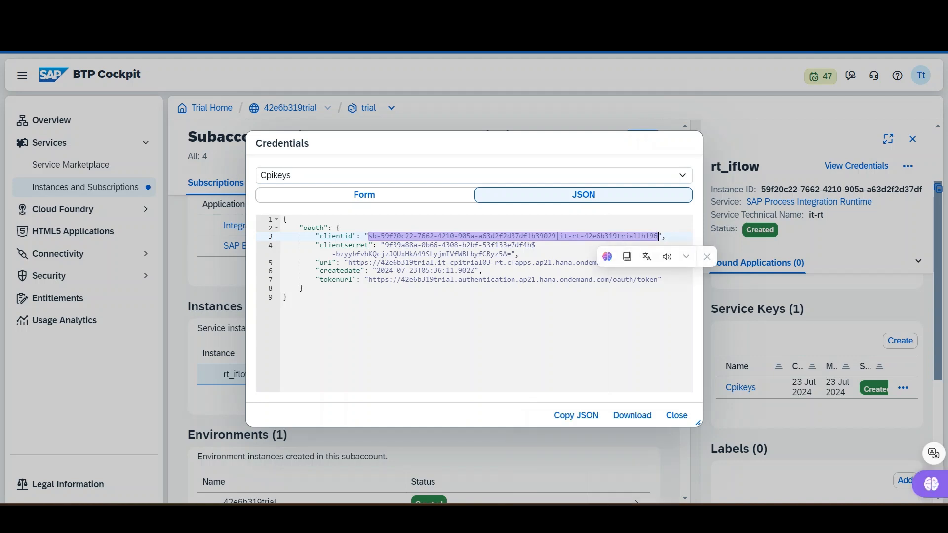
key("alt+Tab")
left_click(550, 198)
key("ctrl+v")
left_click(529, 312)
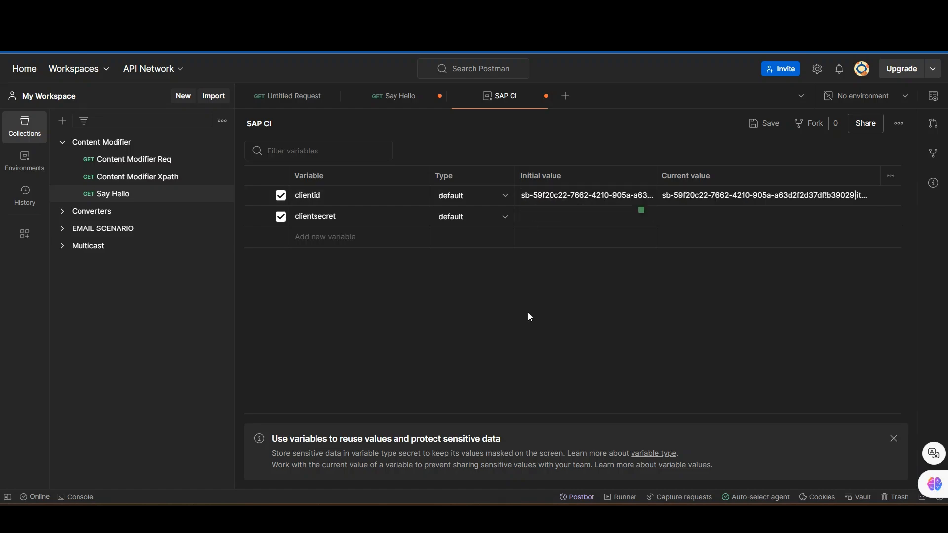
Copy the client secret from the Cpikeys credentials into the clientsecret variable's initial value in Postman and save the environment.
key("alt+Tab")
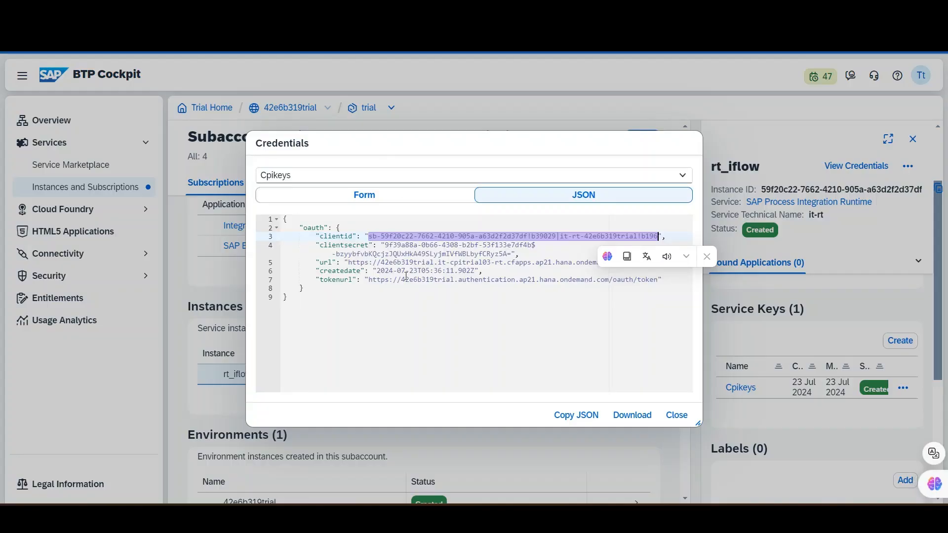
left_click(406, 279)
left_click_drag(386, 245, 512, 252)
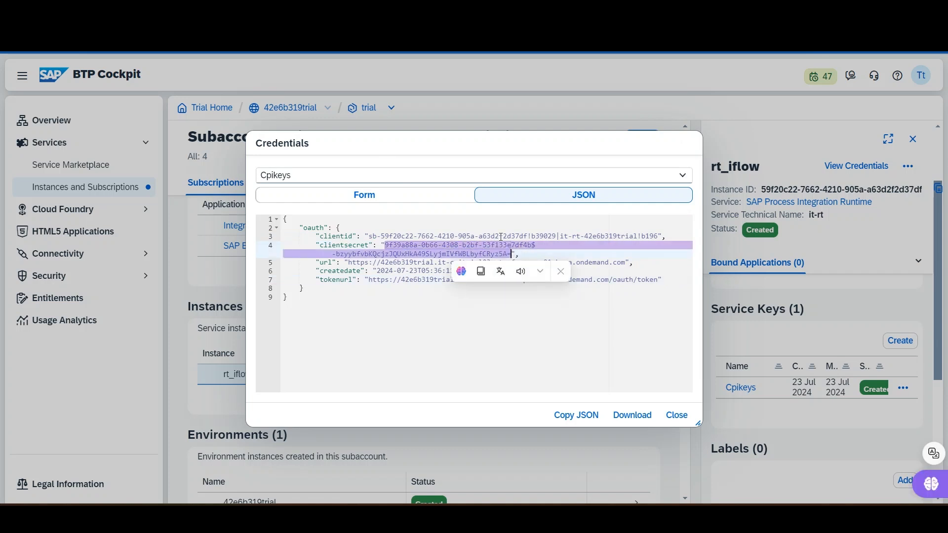
key("alt+Tab")
left_click(537, 217)
key("ctrl+v")
left_click(592, 327)
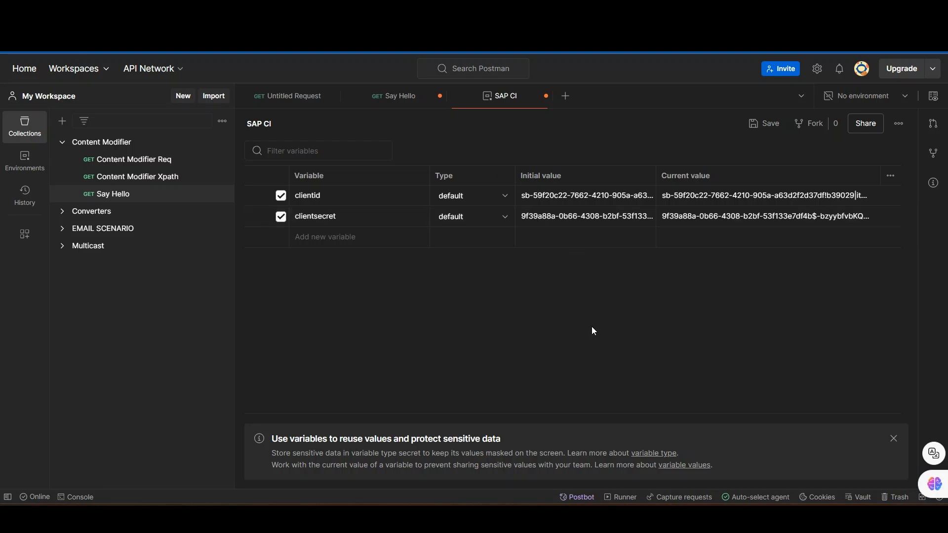
left_click(766, 128)
Return to the Say Hello request and make SAP CI its active environment.
left_click(391, 96)
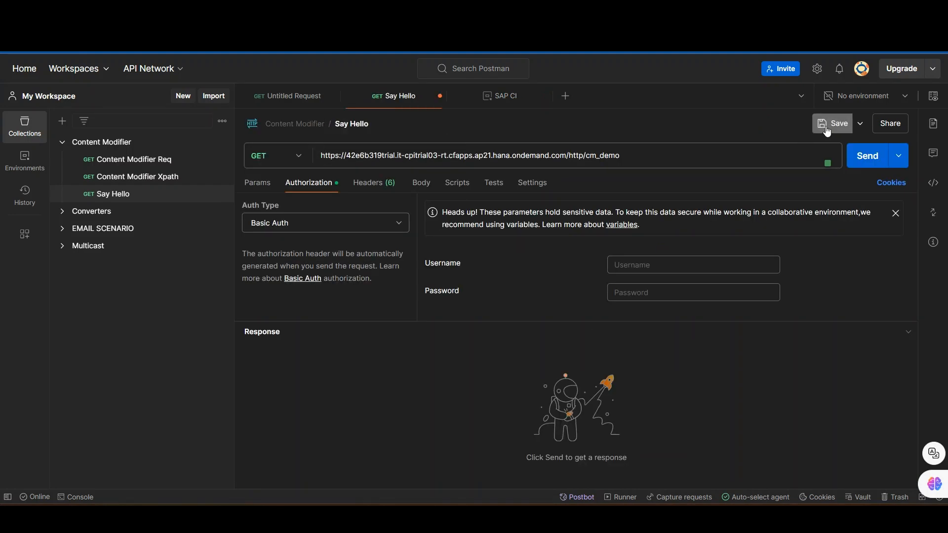
left_click(907, 99)
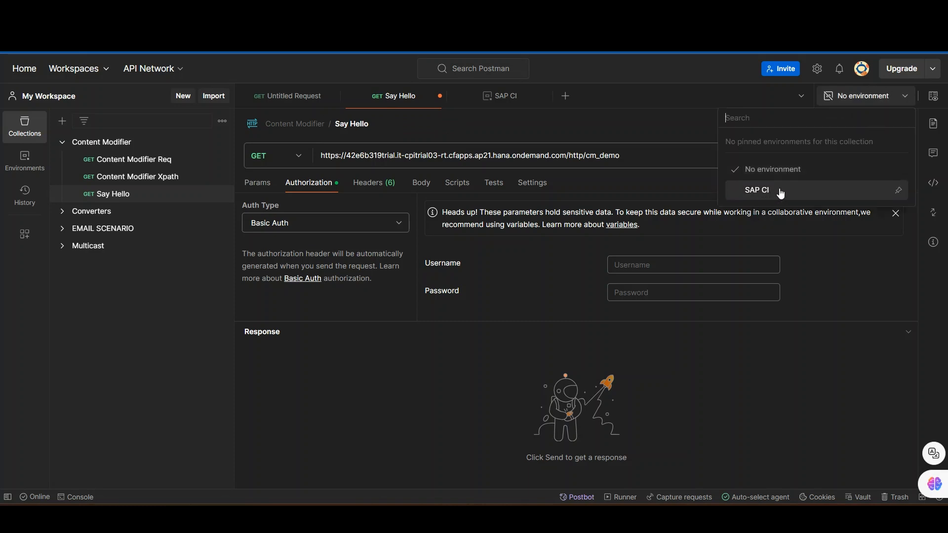
left_click(780, 192)
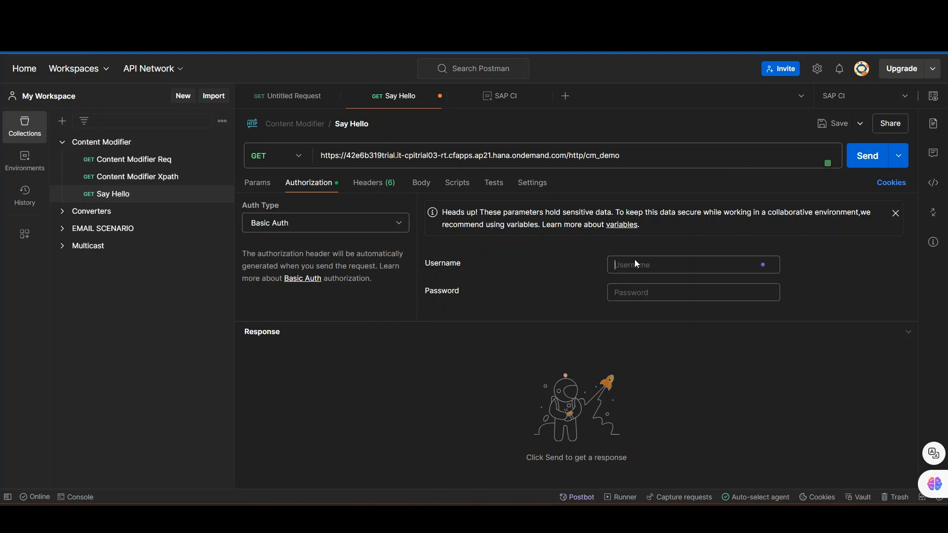
Set the Basic Auth username to the variable {{clientid}} and the password to the variable {{clientsecret}}.
type("{{")
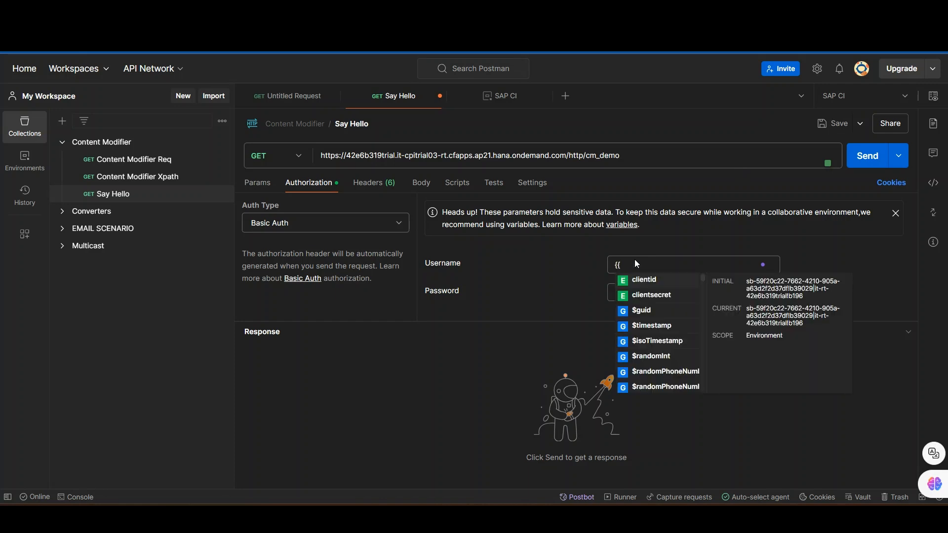
left_click(678, 281)
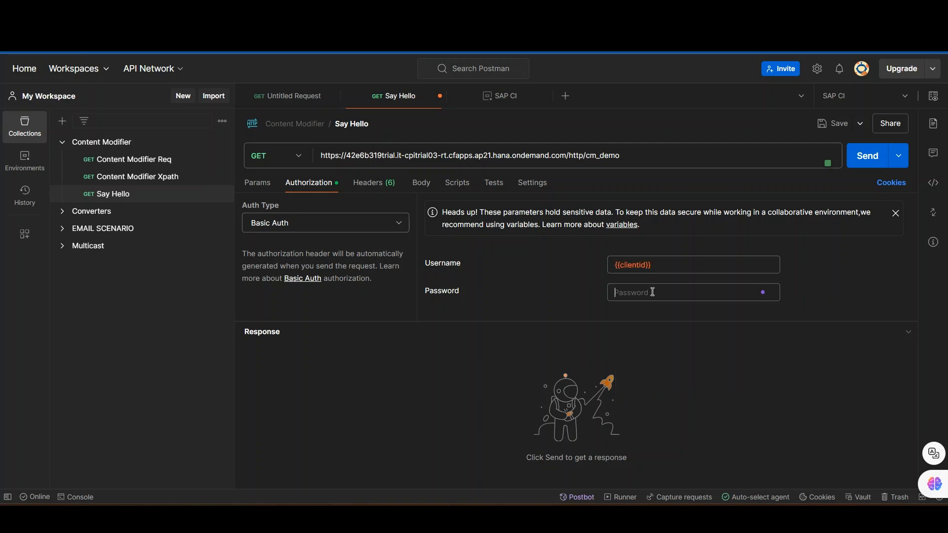
type("{{")
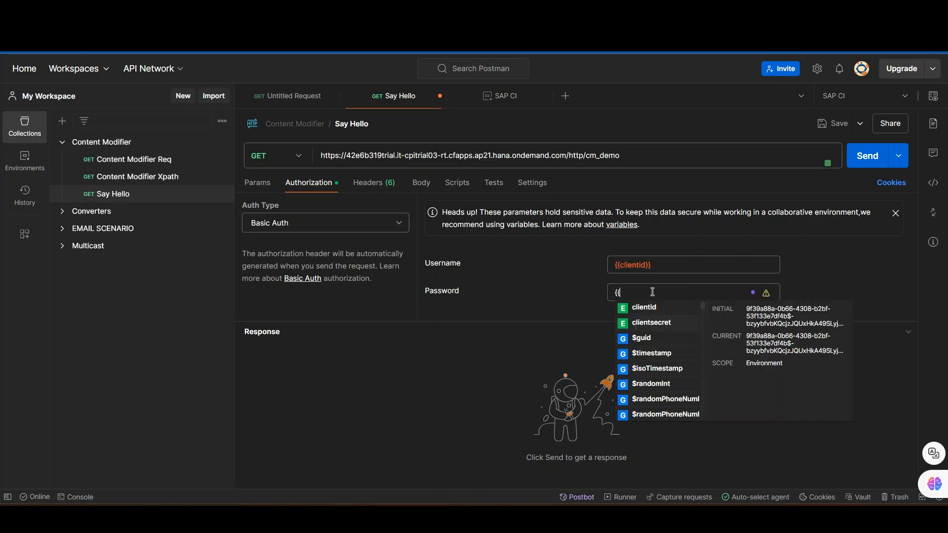
left_click(669, 323)
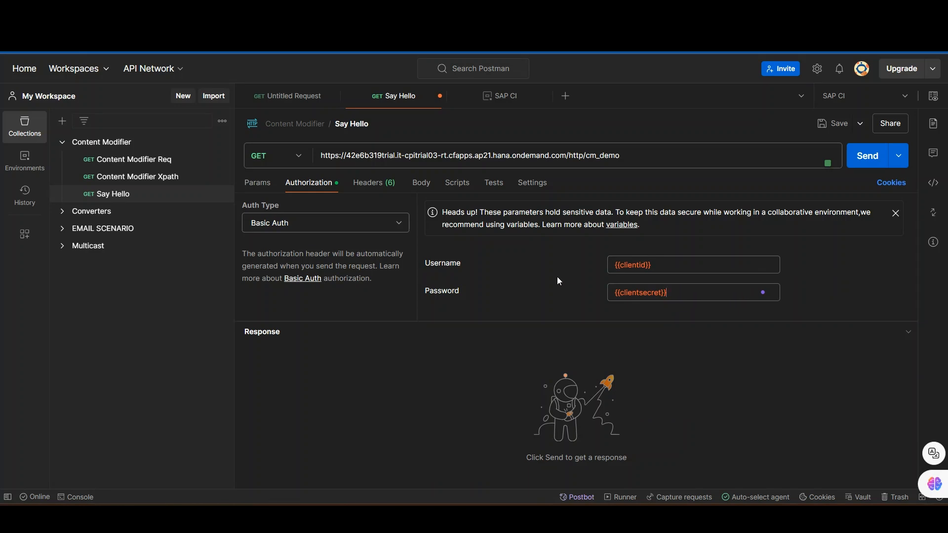
Save the Say Hello request and send it.
key("ctrl+s")
left_click(868, 166)
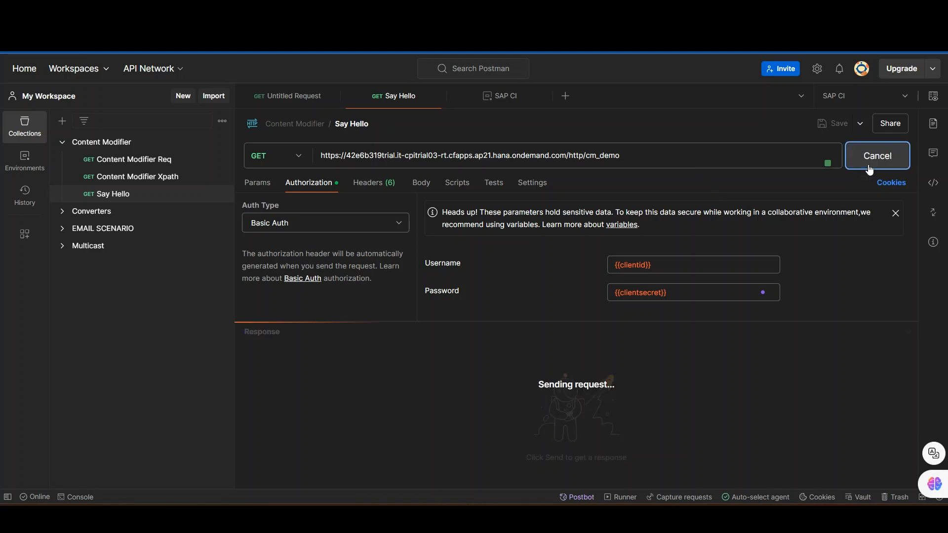